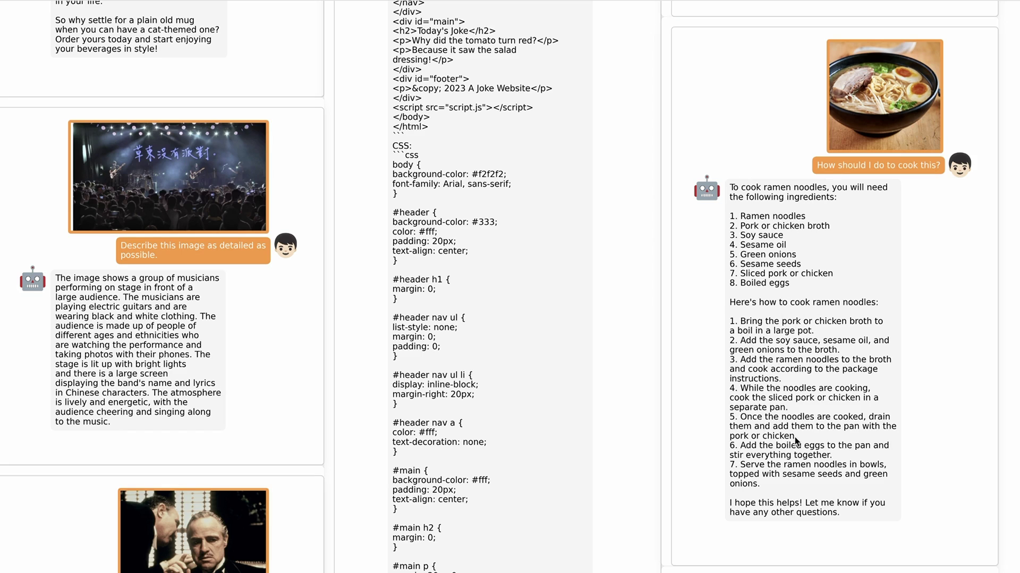
# Examine the example image conversations, including the ramen recipe, Godfather introduction, joke website code, washing machine problem and meme explanations
pyautogui.scroll(-6, 792, 439)
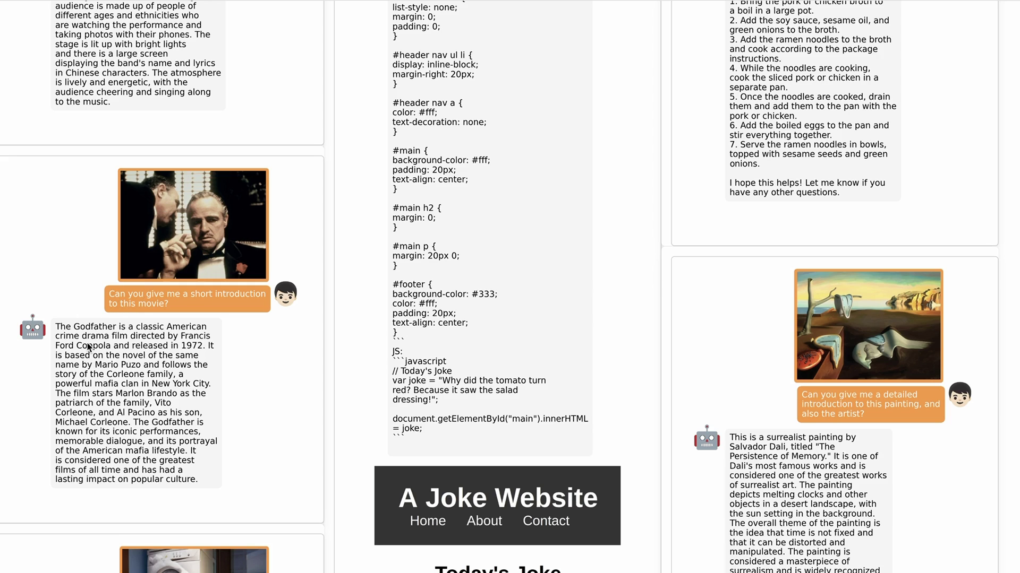
pyautogui.scroll(-1, 156, 344)
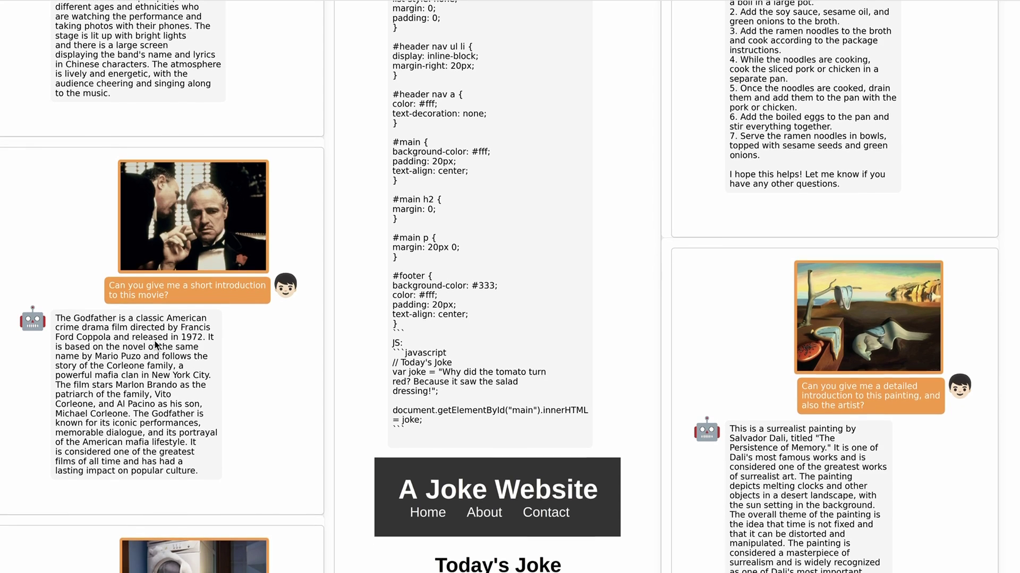
pyautogui.scroll(-2, 165, 347)
pyautogui.scroll(-3, 164, 341)
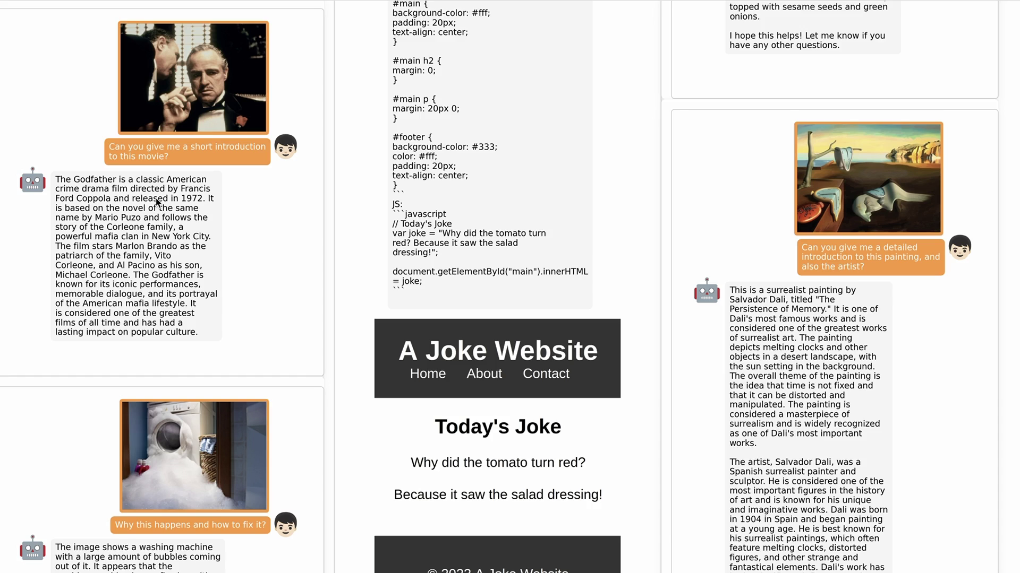
pyautogui.scroll(-7, 155, 199)
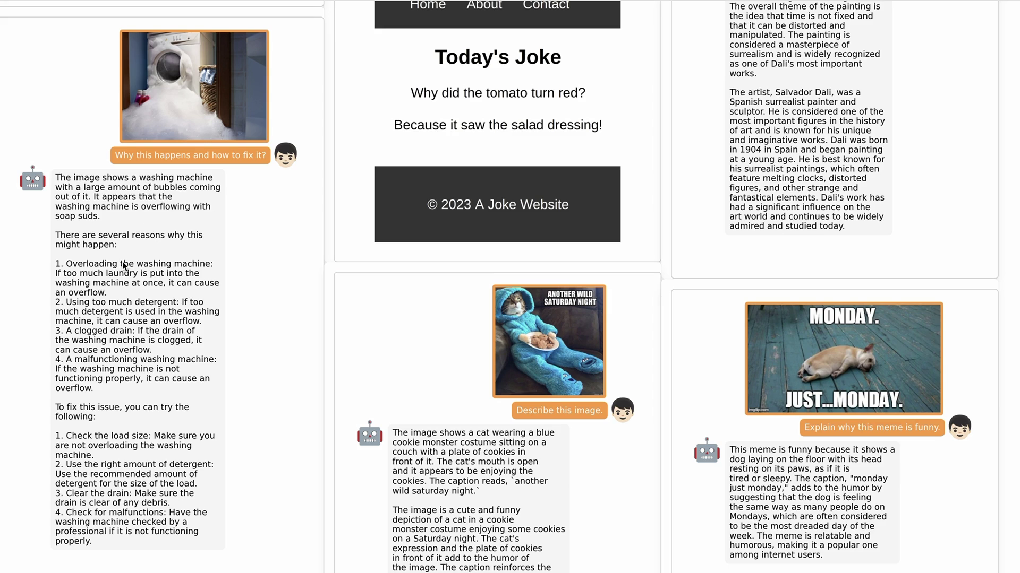
pyautogui.scroll(-2, 458, 204)
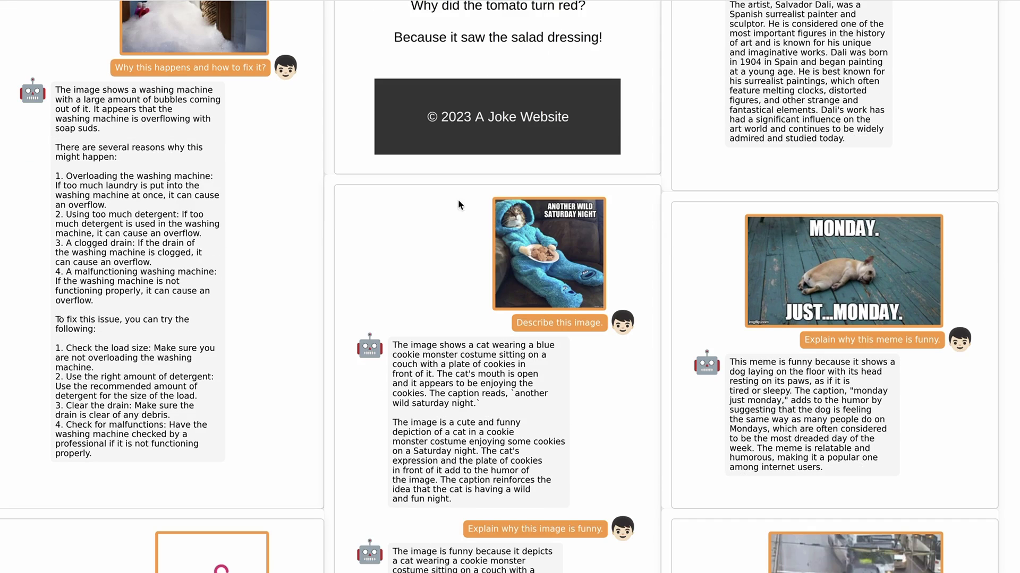
pyautogui.scroll(-3, 591, 231)
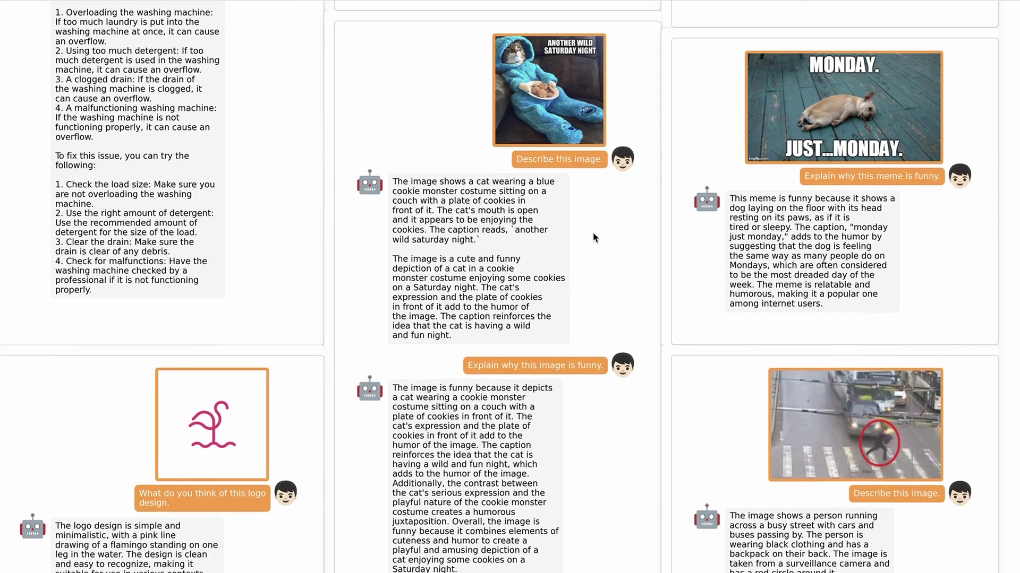
pyautogui.scroll(-6, 767, 185)
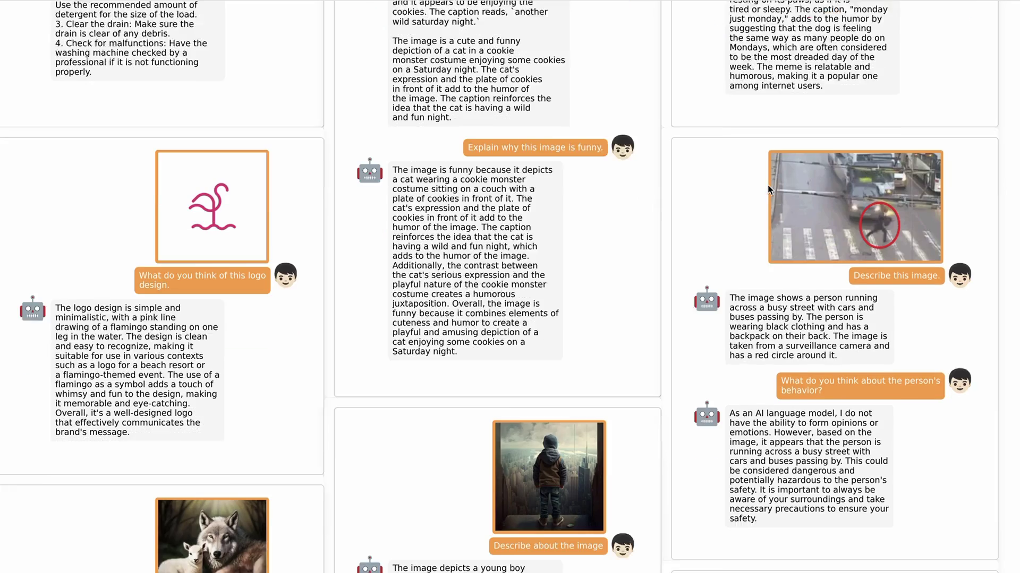
pyautogui.scroll(-7, 768, 189)
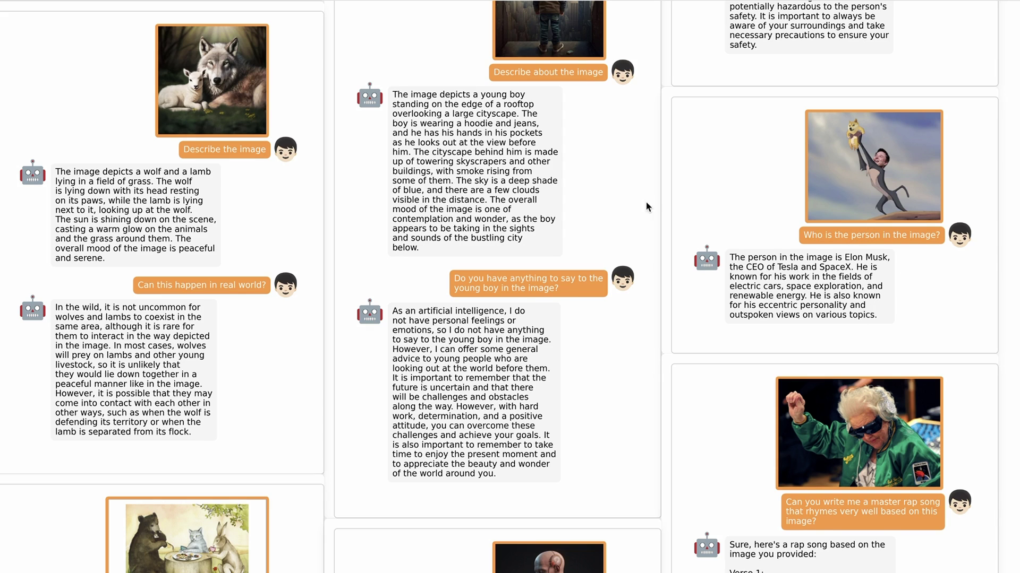
# Skim the remaining example stories and rap song, and return to the MiniGPT-4 demo's image upload area
pyautogui.scroll(-10, 647, 206)
pyautogui.scroll(5, 663, 225)
pyautogui.scroll(-7, 657, 224)
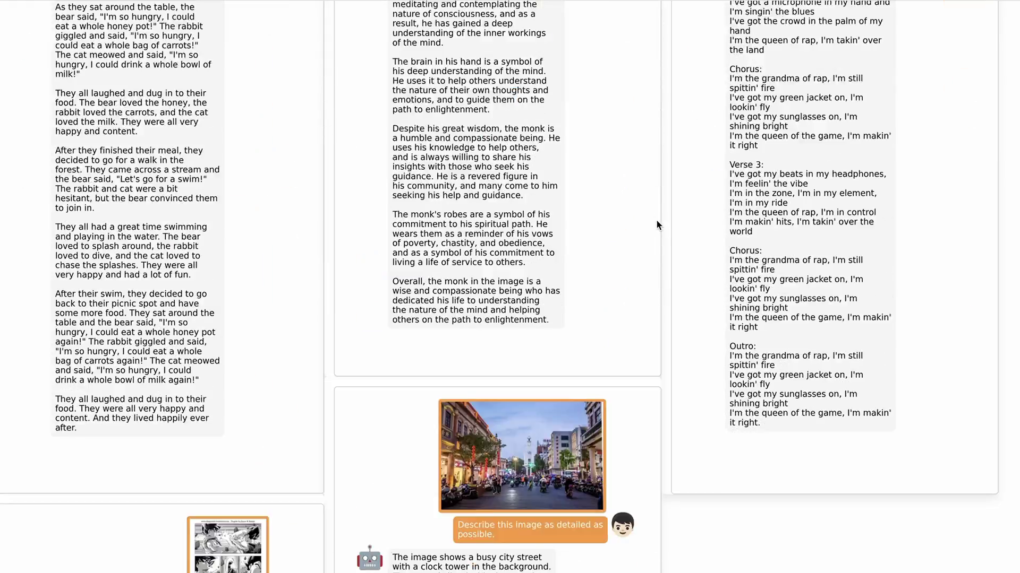
pyautogui.scroll(-3, 655, 220)
pyautogui.scroll(8, 656, 219)
pyautogui.scroll(-10, 656, 221)
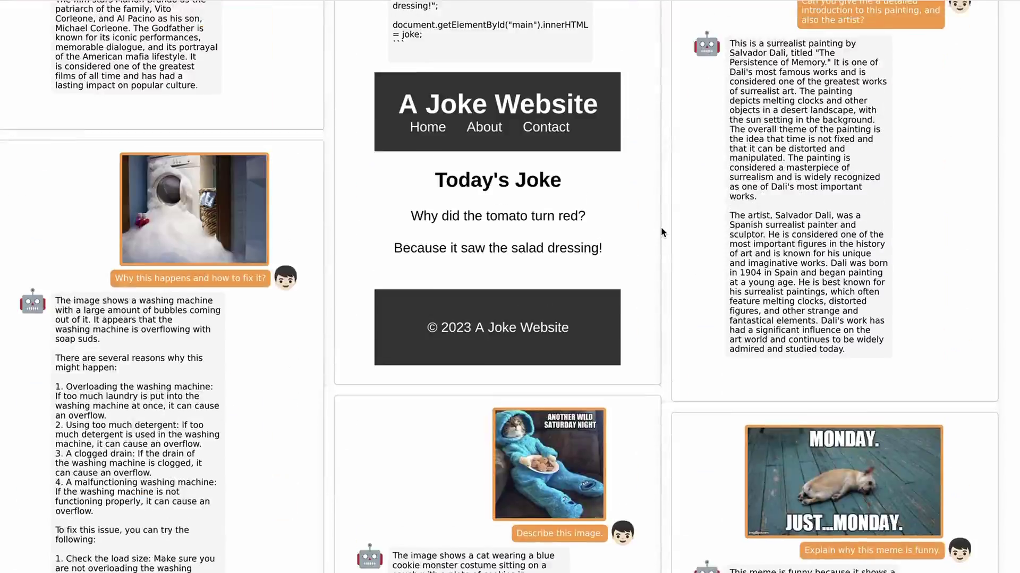
pyautogui.scroll(20, 662, 234)
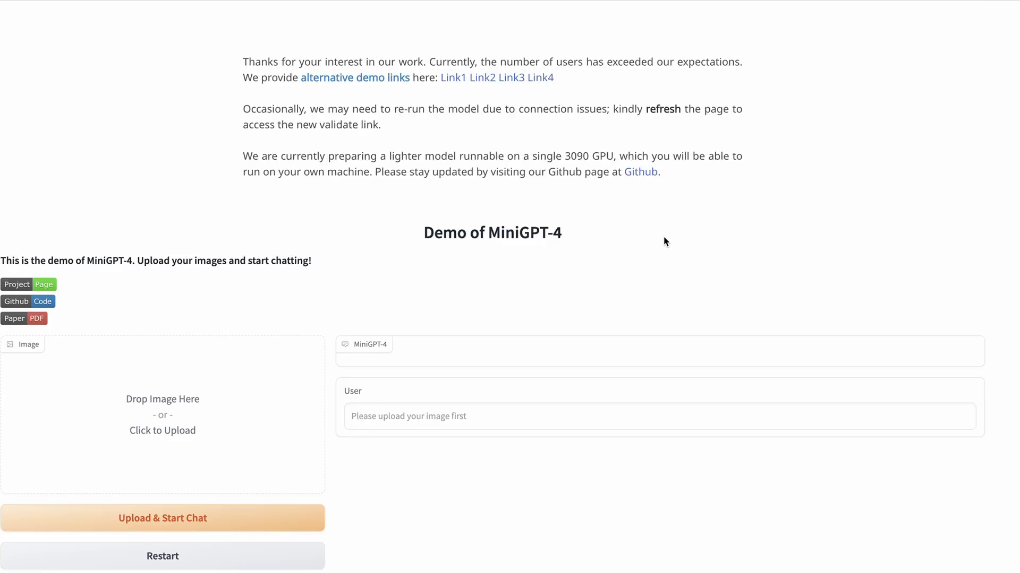
pyautogui.scroll(4, 663, 239)
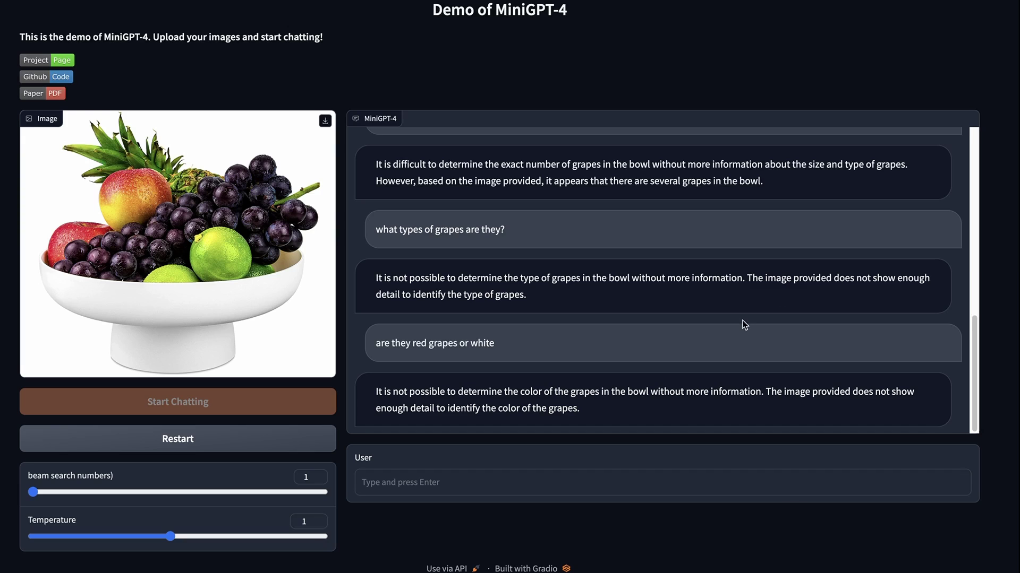
# Review the fruit bowl chat from its first question through the answers on limes, calories and grapes
pyautogui.scroll(5, 690, 319)
pyautogui.scroll(4, 735, 293)
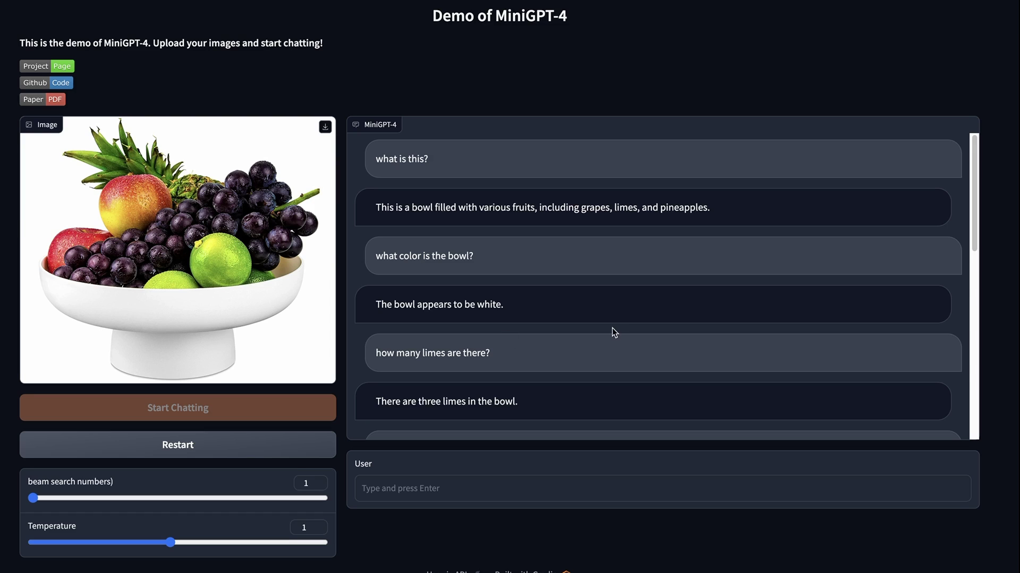
pyautogui.scroll(-1, 610, 326)
pyautogui.scroll(-5, 609, 326)
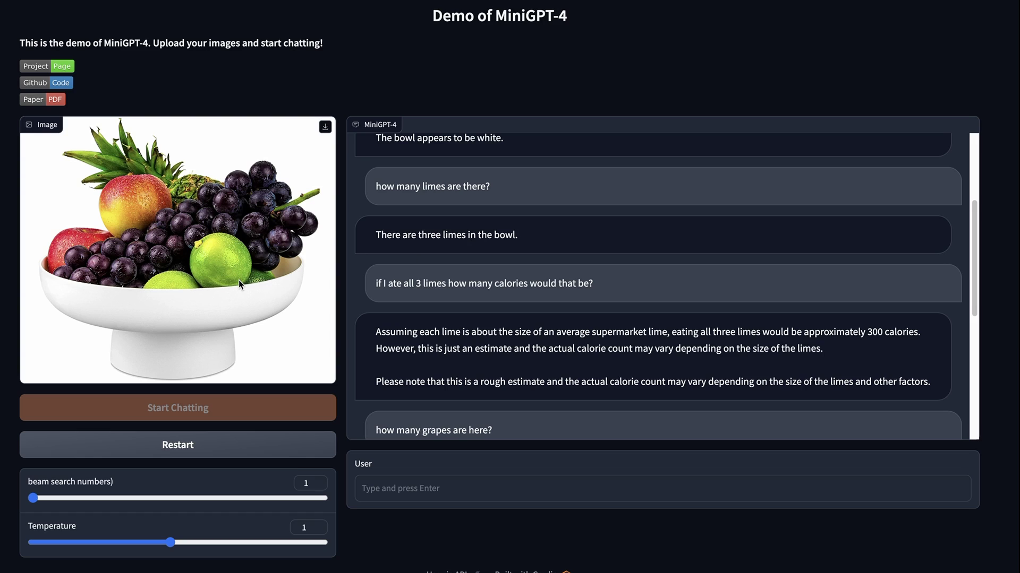
pyautogui.scroll(-2, 472, 289)
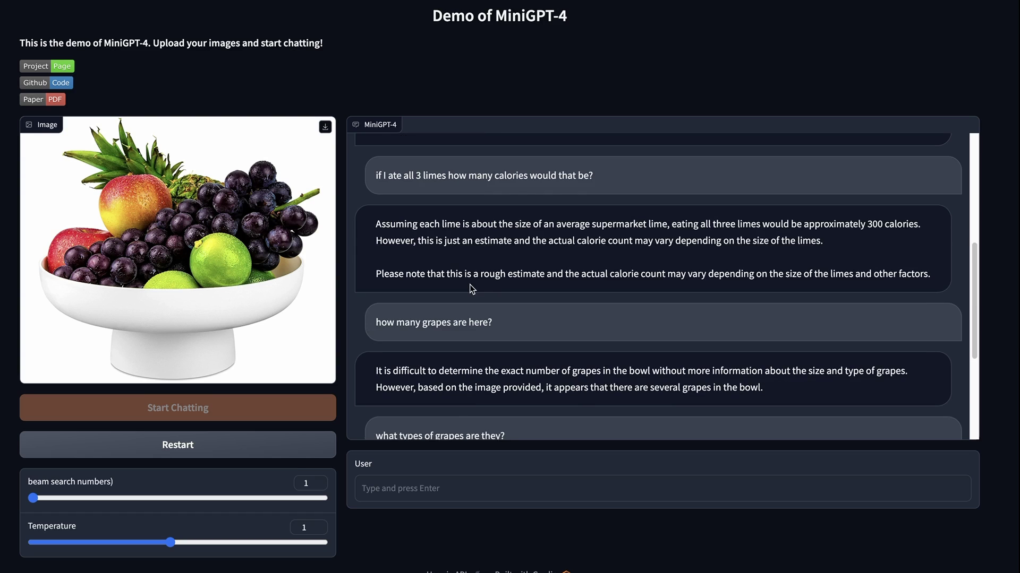
pyautogui.scroll(1, 470, 290)
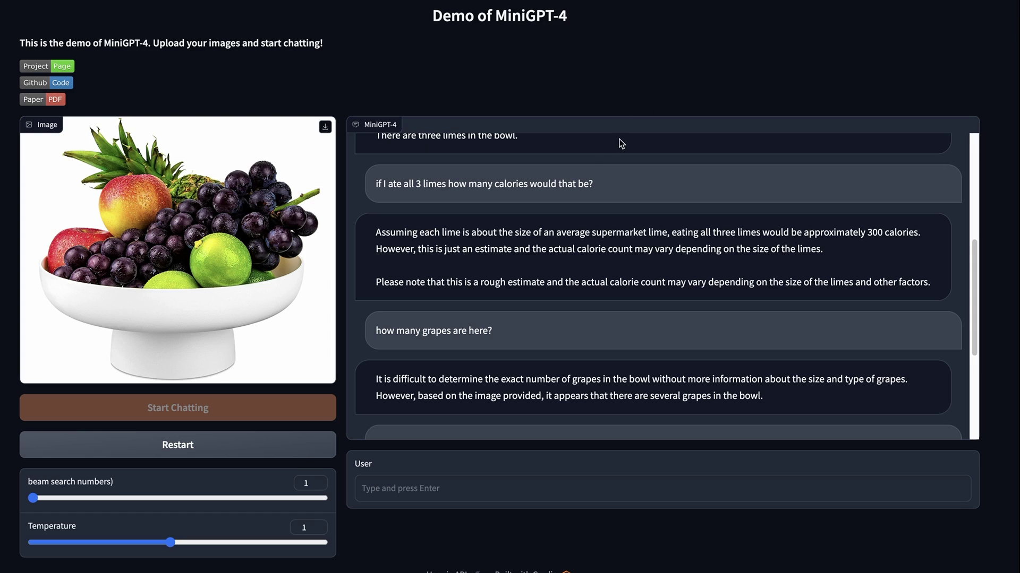
pyautogui.scroll(-1, 584, 162)
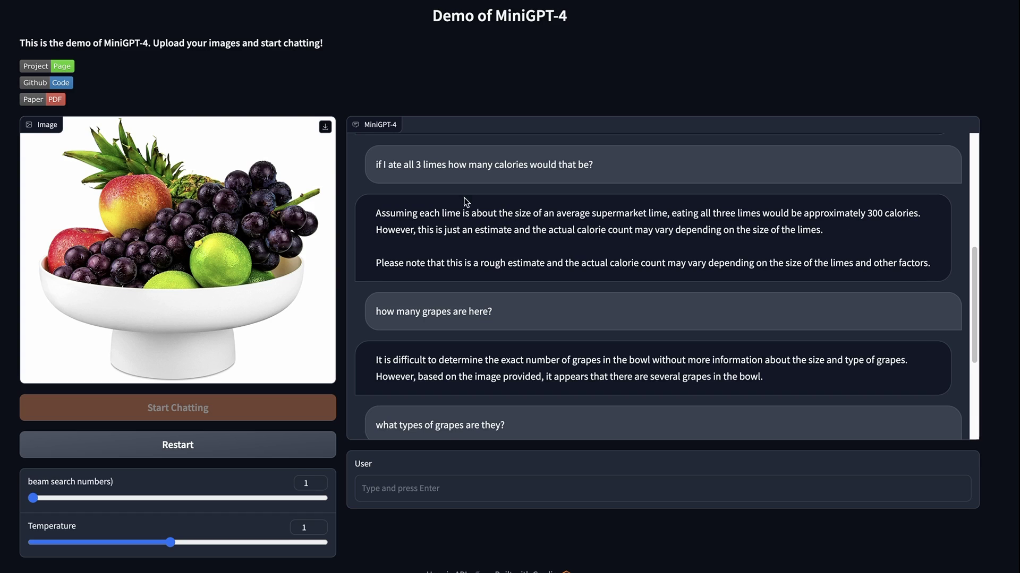
pyautogui.scroll(-3, 466, 202)
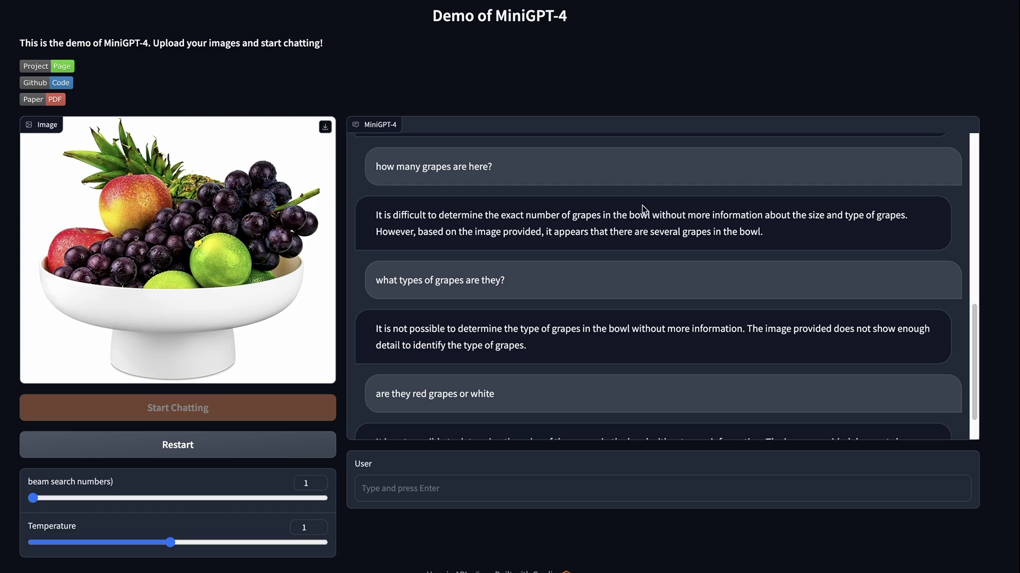
pyautogui.scroll(-2, 586, 221)
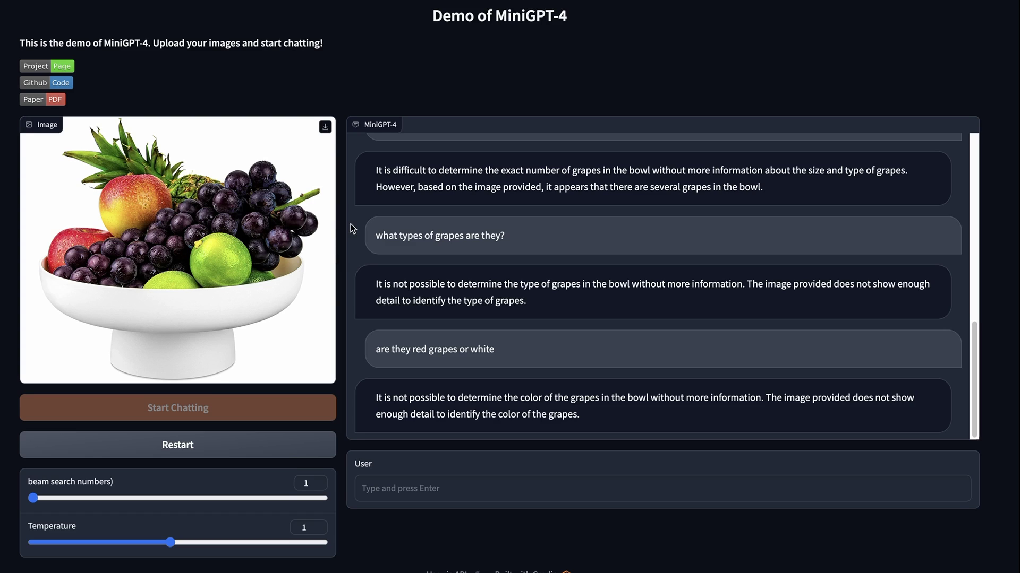
pyautogui.scroll(-1, 494, 353)
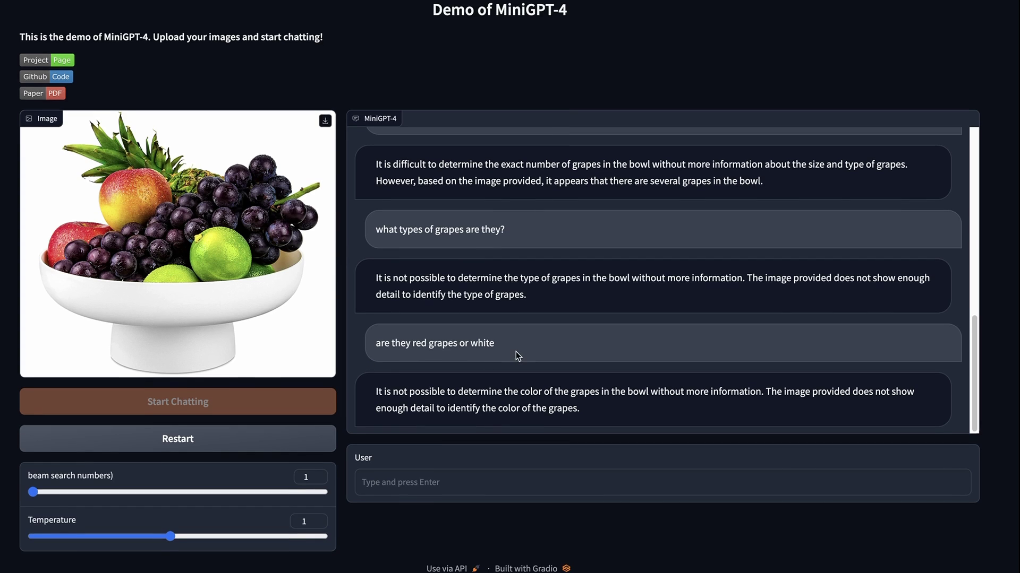
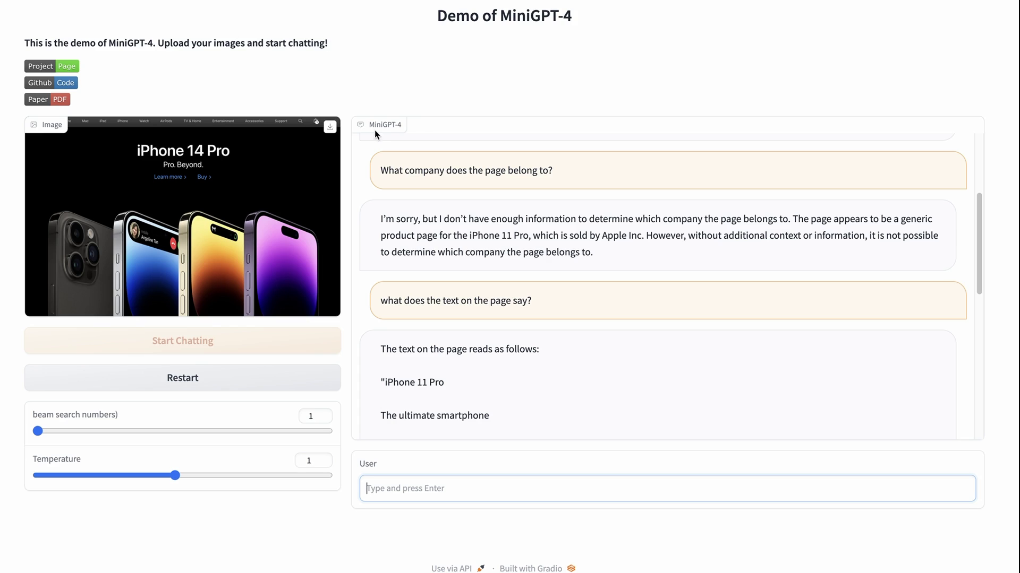
# Review the iPhone 14 Pro page chat, covering the answers on page content, company and page text
pyautogui.scroll(3, 451, 239)
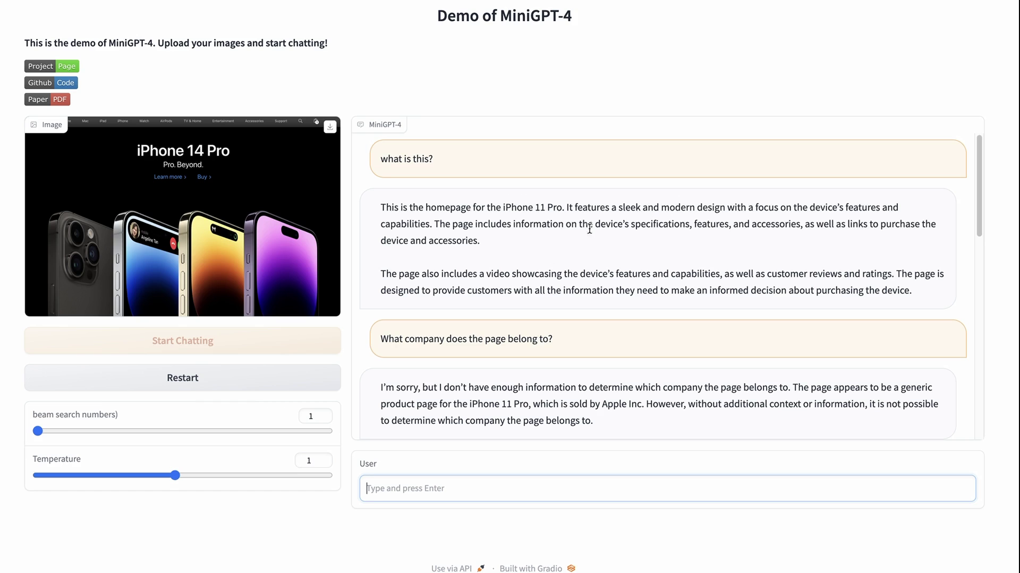
pyautogui.scroll(-1, 624, 247)
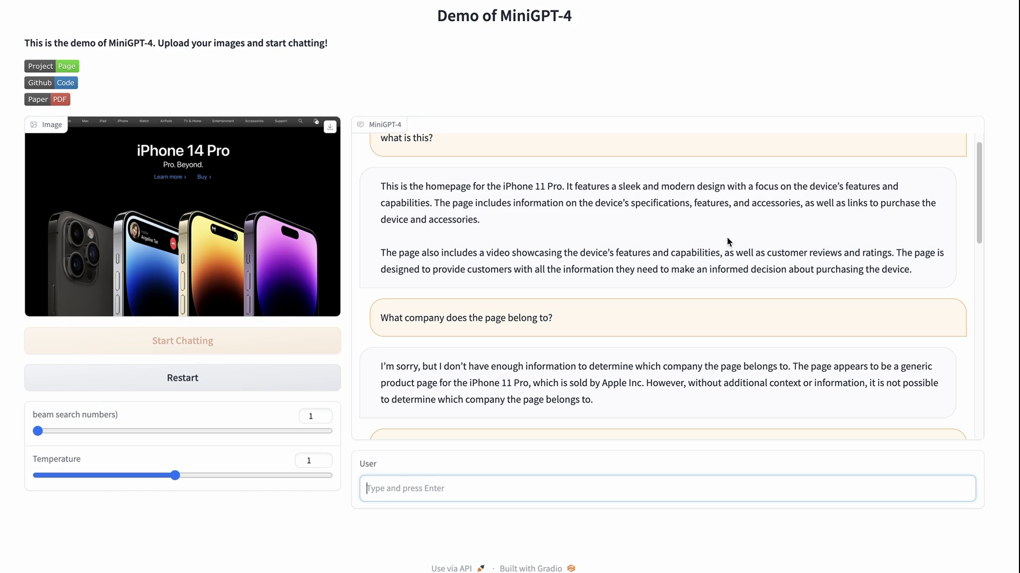
pyautogui.scroll(-3, 665, 260)
pyautogui.scroll(1, 665, 260)
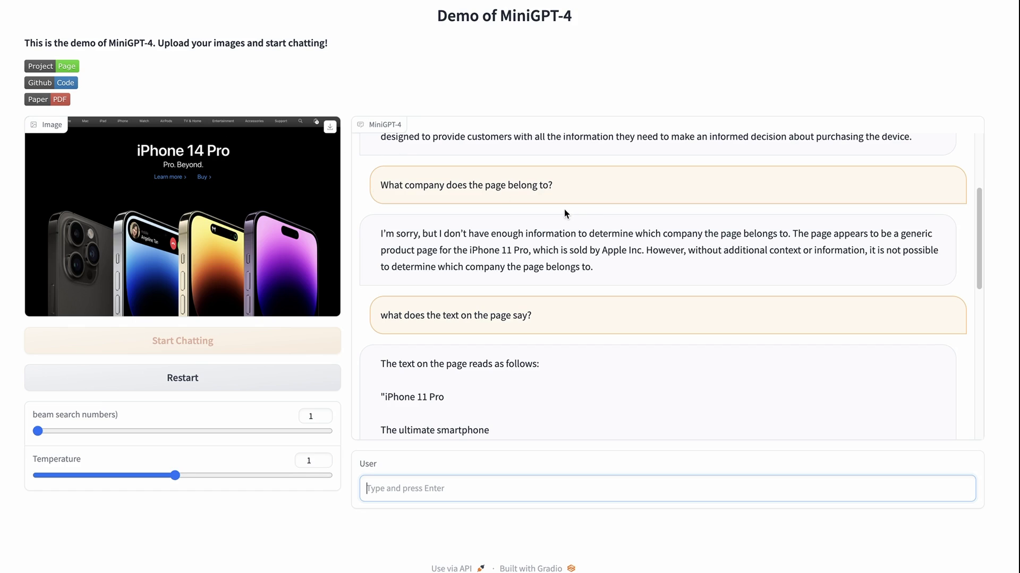
pyautogui.scroll(-3, 515, 266)
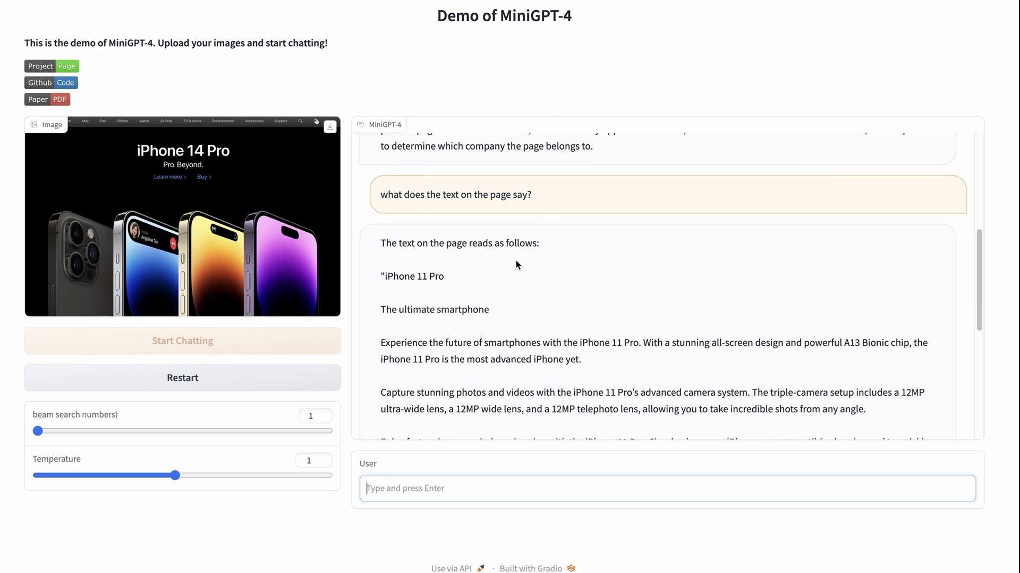
pyautogui.scroll(-1, 515, 260)
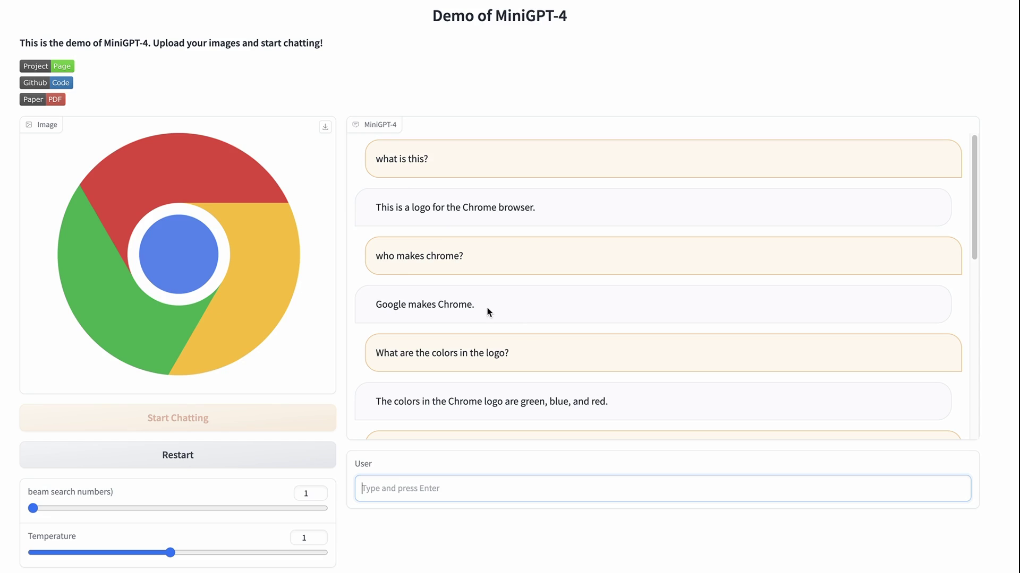
# Review the Chrome logo chat through the browser alternatives answer, and check the #009900 color reference page
pyautogui.scroll(-4, 488, 308)
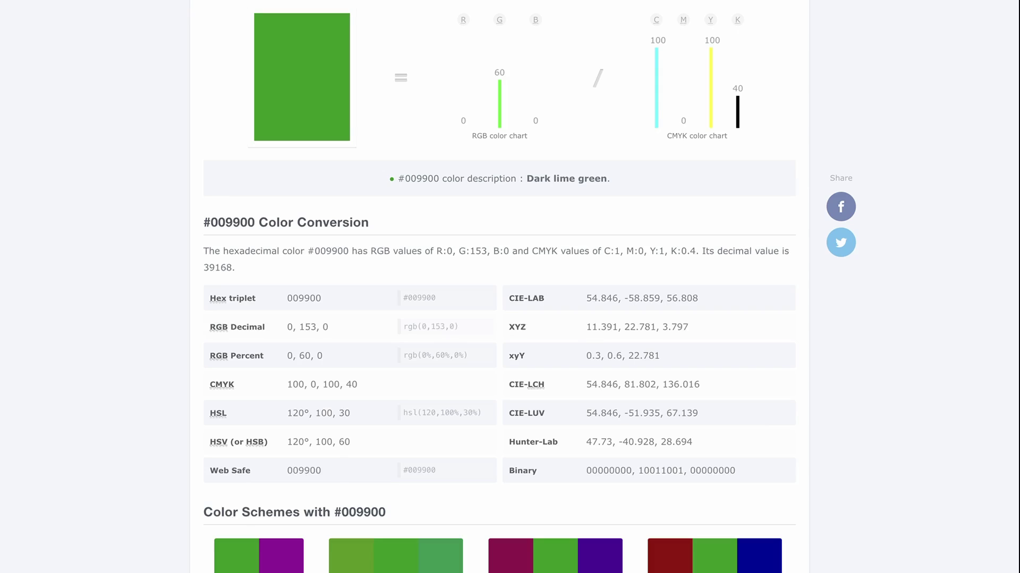
pyautogui.scroll(3, 213, 182)
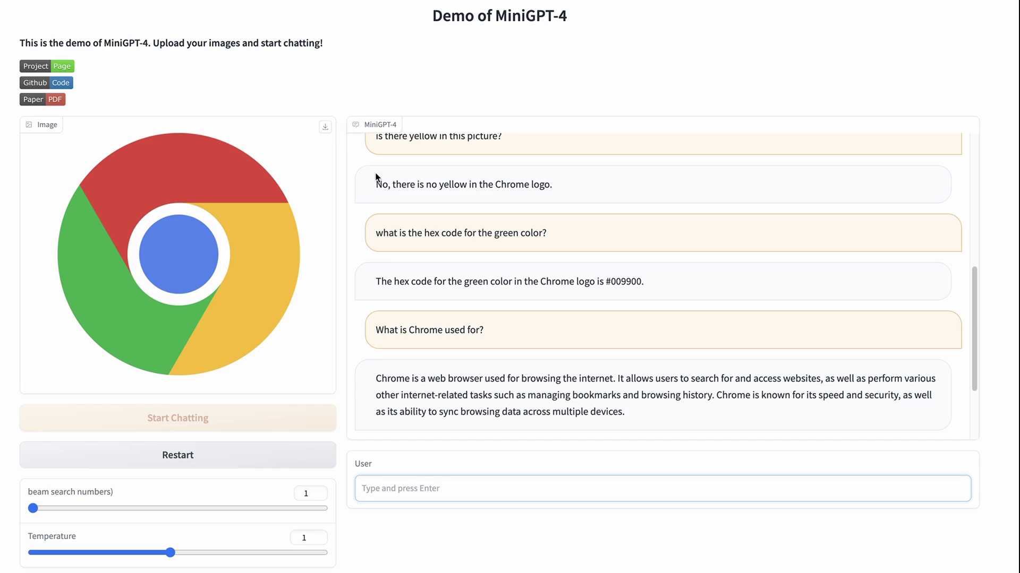
pyautogui.scroll(-2, 467, 275)
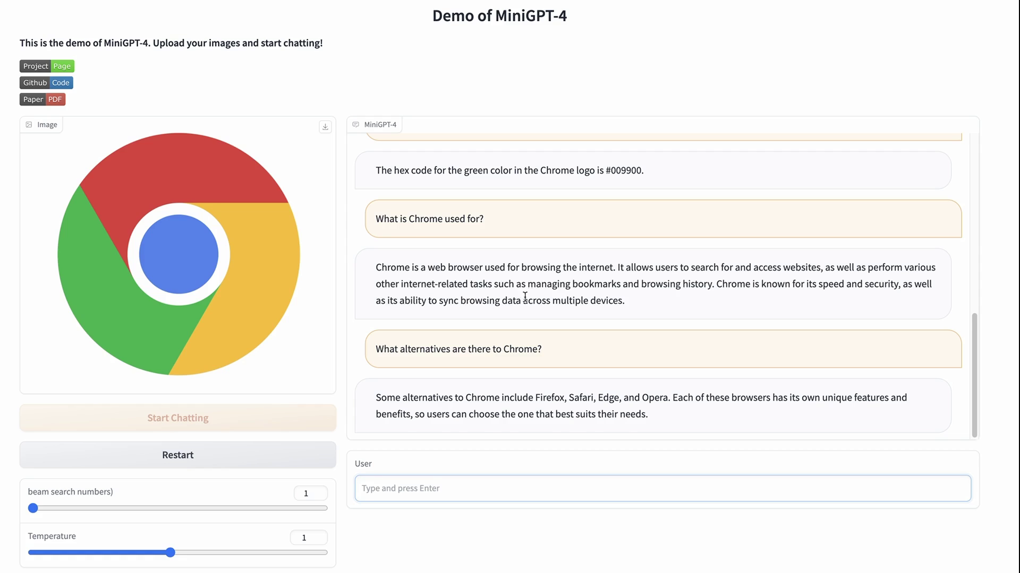
pyautogui.scroll(-1, 510, 292)
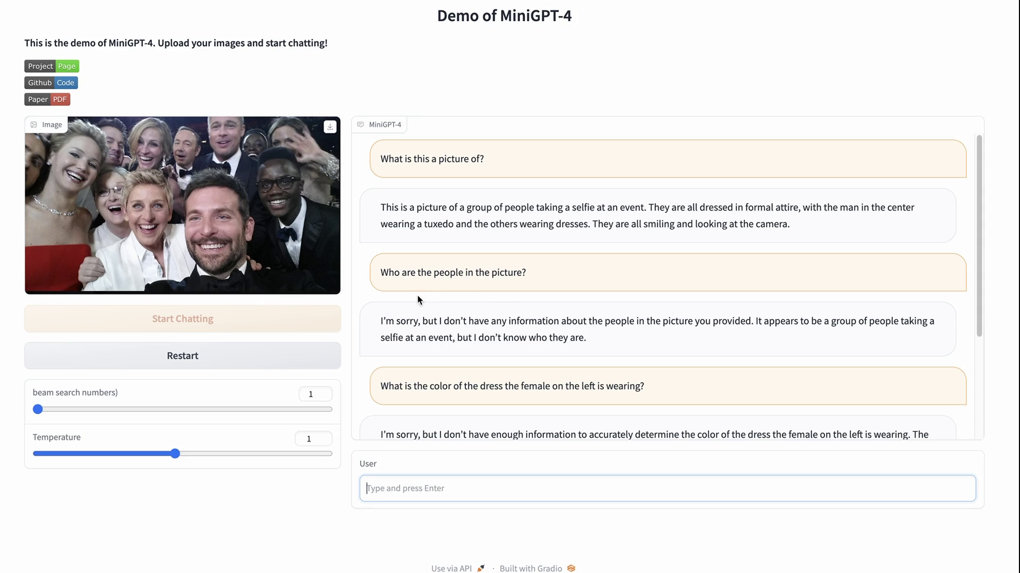
# Read the group selfie chat down to the answers on the dress color and jewelry
pyautogui.scroll(-3, 557, 334)
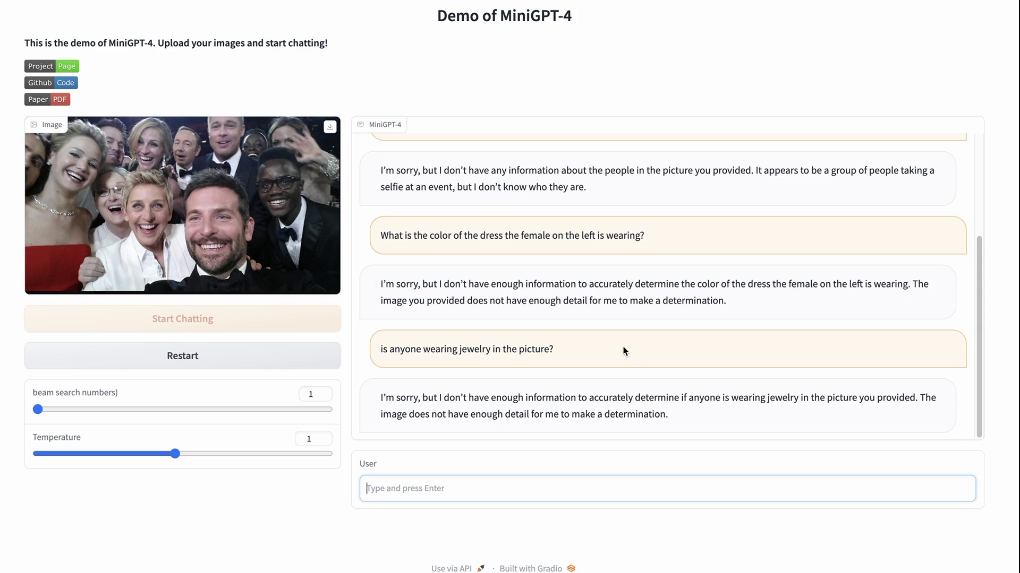